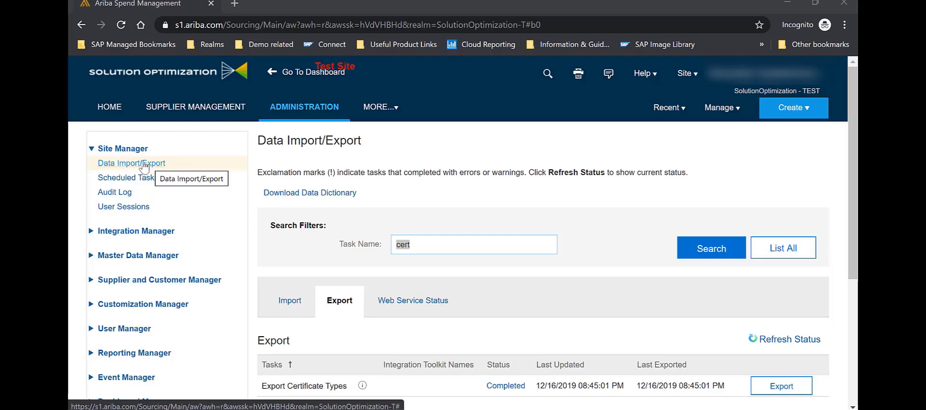
Examine the columns and first empty row of CertificateTypeExport.csv in Excel, and return to the browser to view Ariba's import tasks.
scroll(522, 230, down, 2)
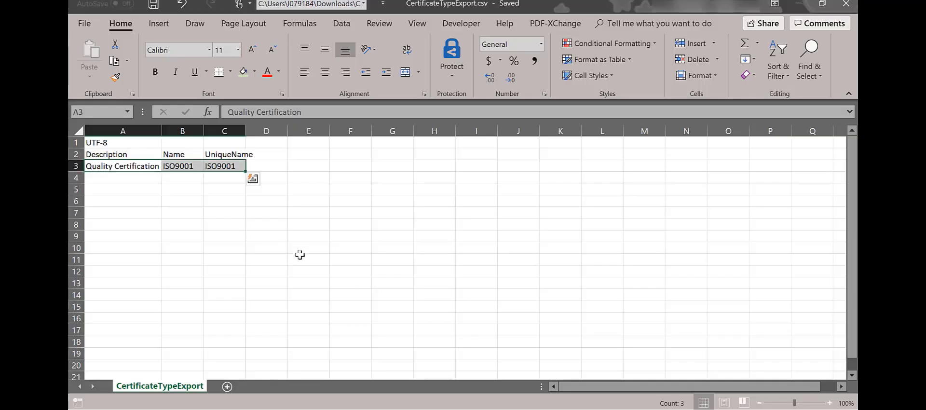
click(302, 248)
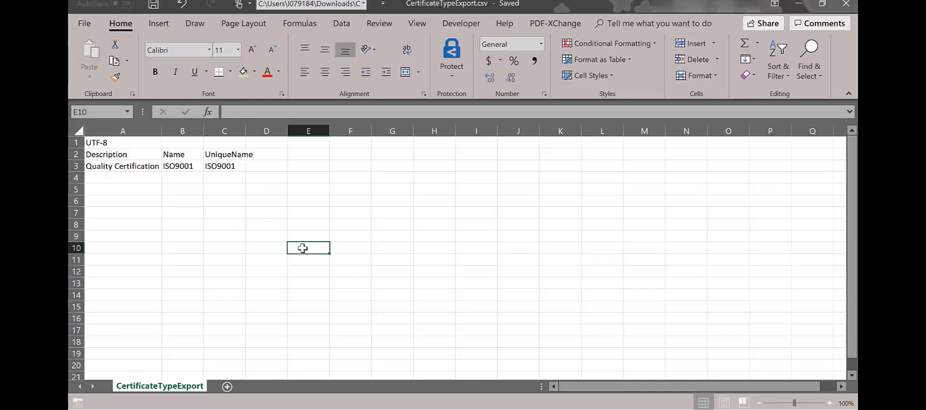
drag(143, 130, 240, 133)
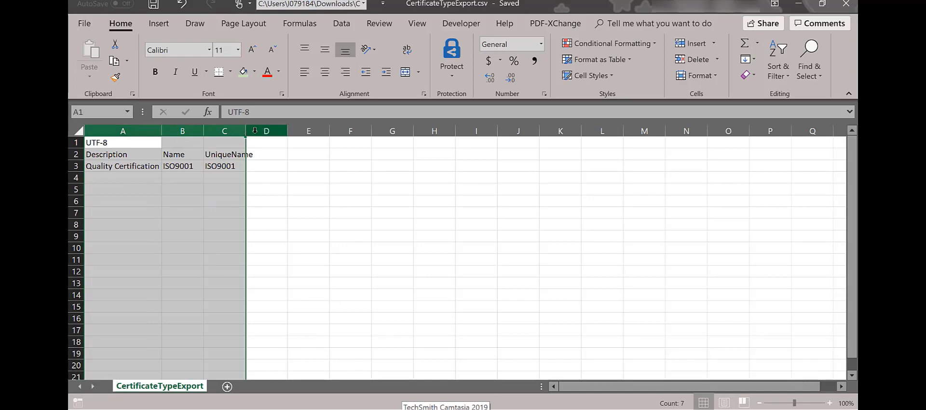
click(76, 178)
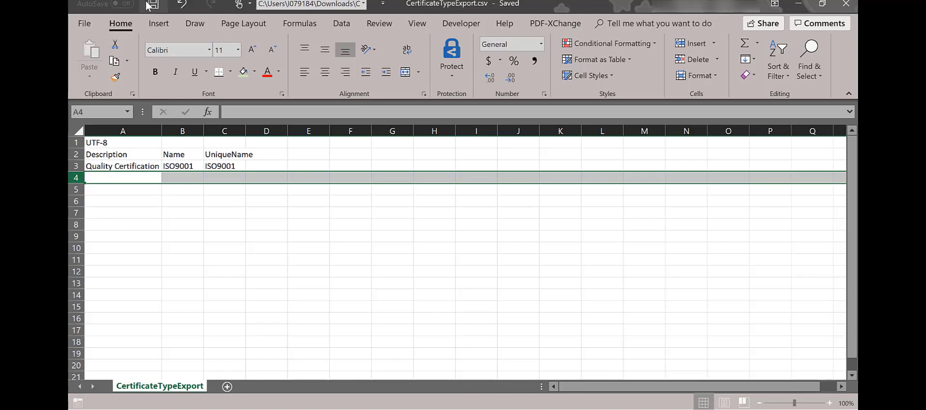
click(797, 5)
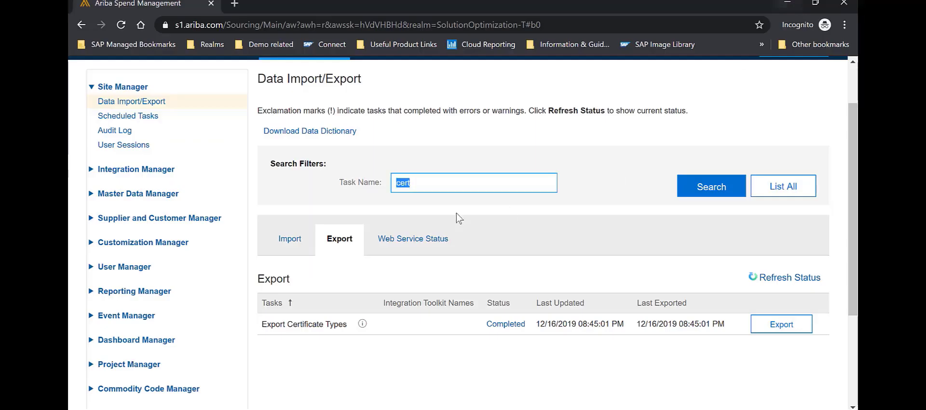
click(297, 241)
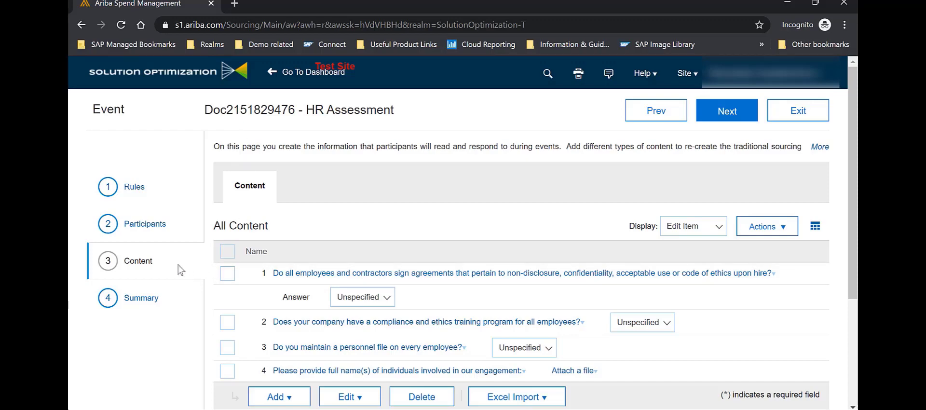
Add a new question named "Please furnish your quality certificate" to the HR Assessment content.
scroll(342, 264, down, 1)
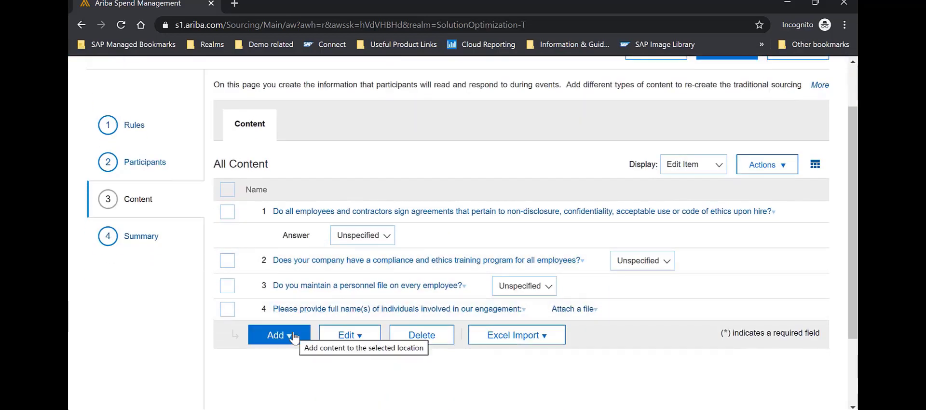
click(293, 337)
click(292, 321)
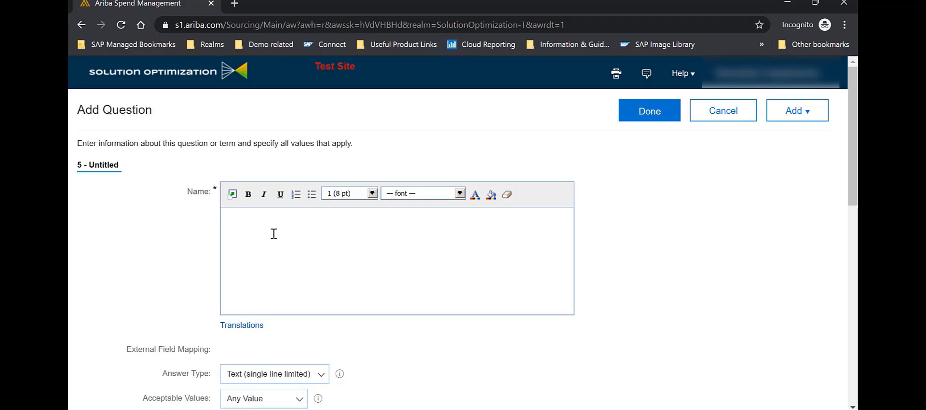
text(Please furnish your qualit)
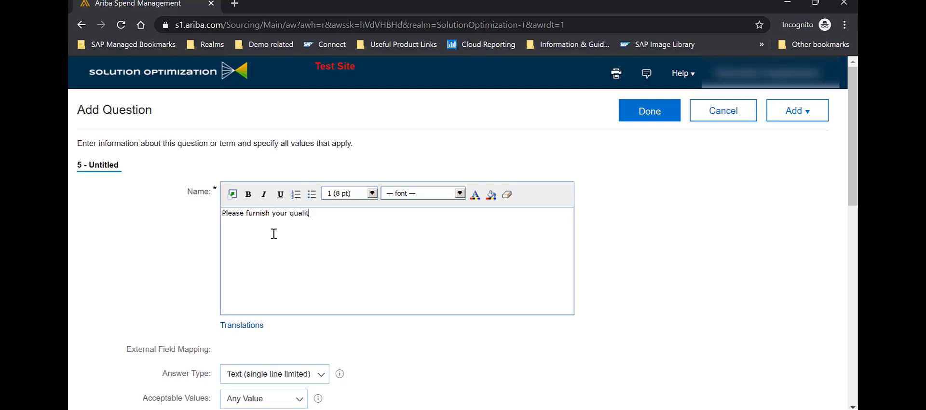
text(y certificate)
Set the new question's answer type to Certificate.
scroll(274, 234, down, 1)
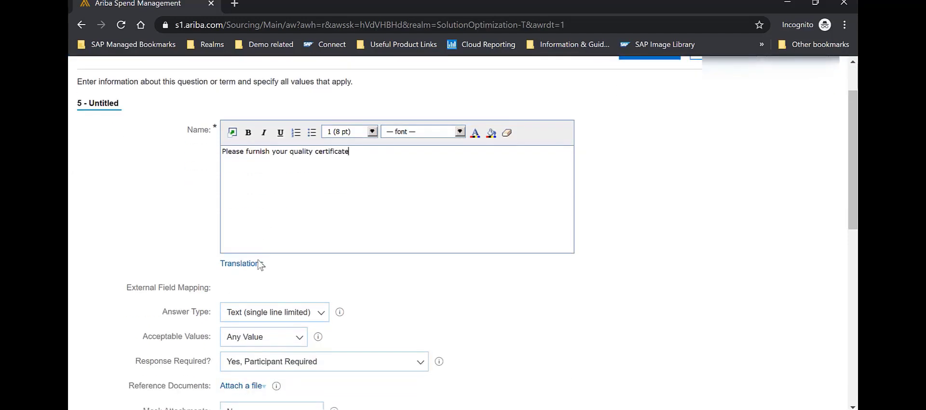
click(245, 314)
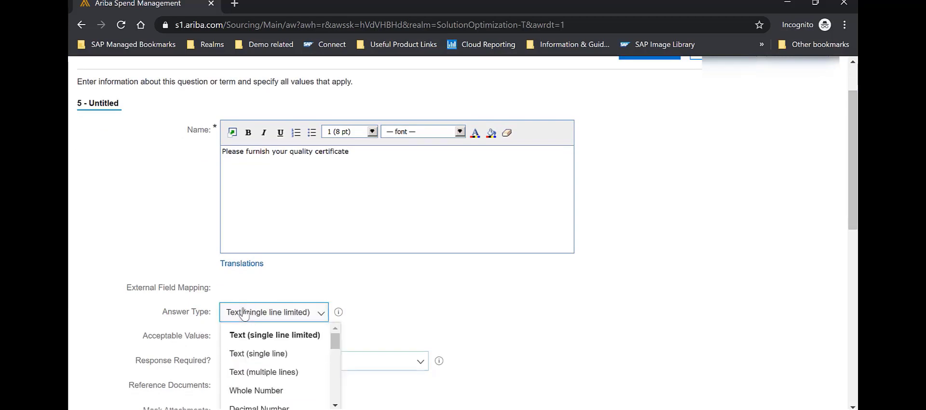
scroll(244, 314, down, 1)
scroll(244, 311, down, 3)
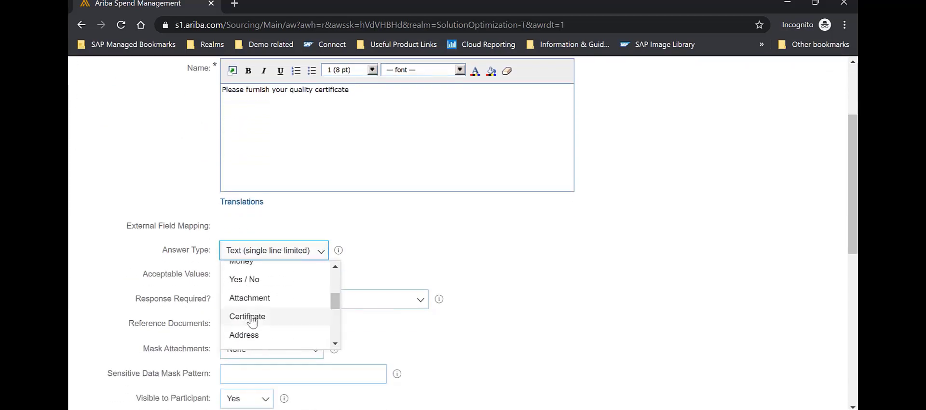
click(247, 316)
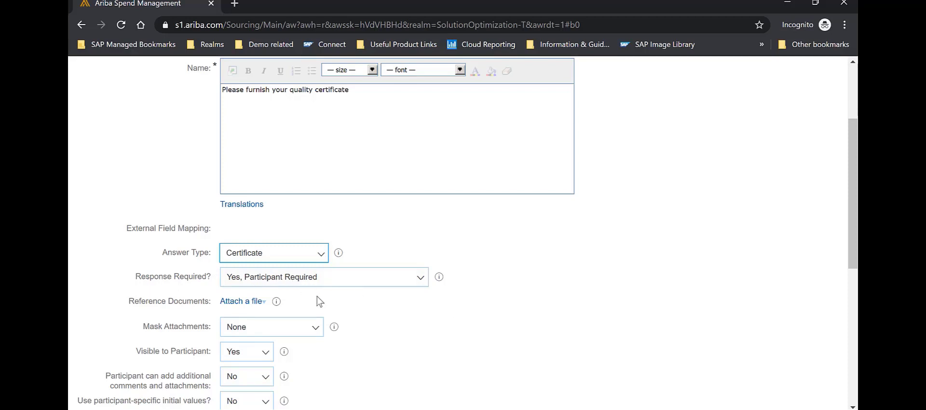
Review the question's participant visibility setting and set its certificate type to ISO9001.
scroll(317, 296, down, 3)
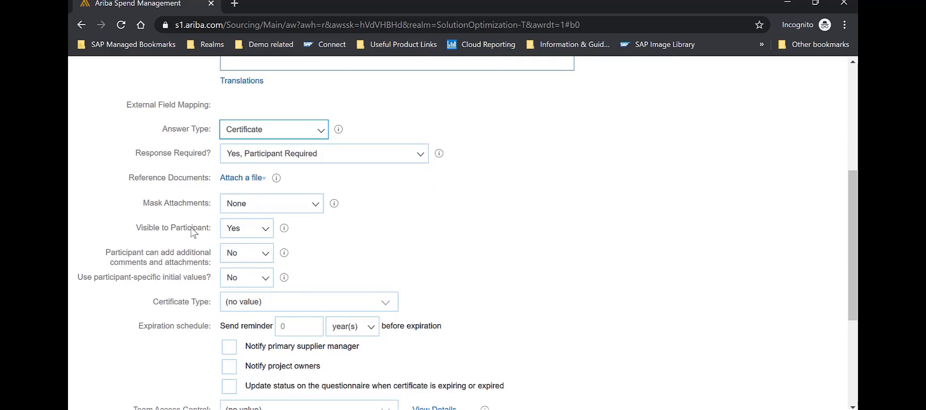
drag(183, 232, 268, 235)
click(474, 241)
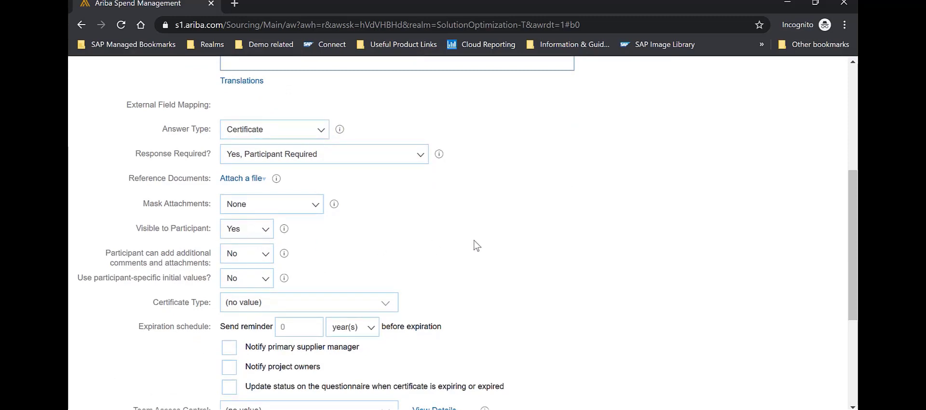
scroll(474, 241, down, 3)
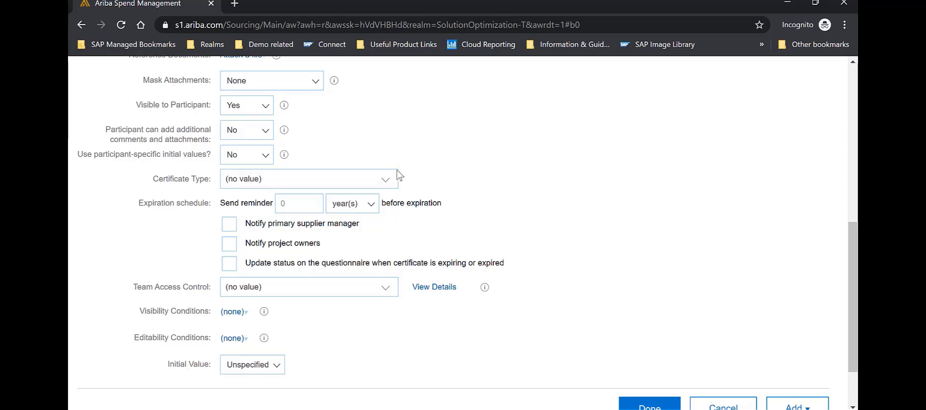
click(388, 180)
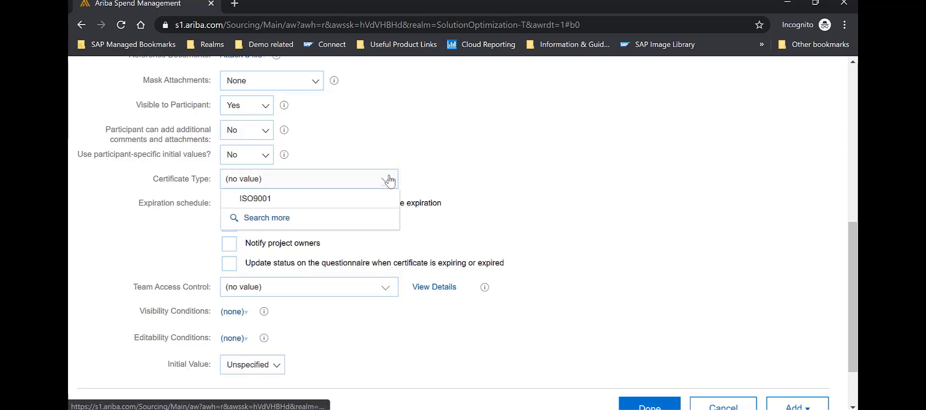
click(278, 204)
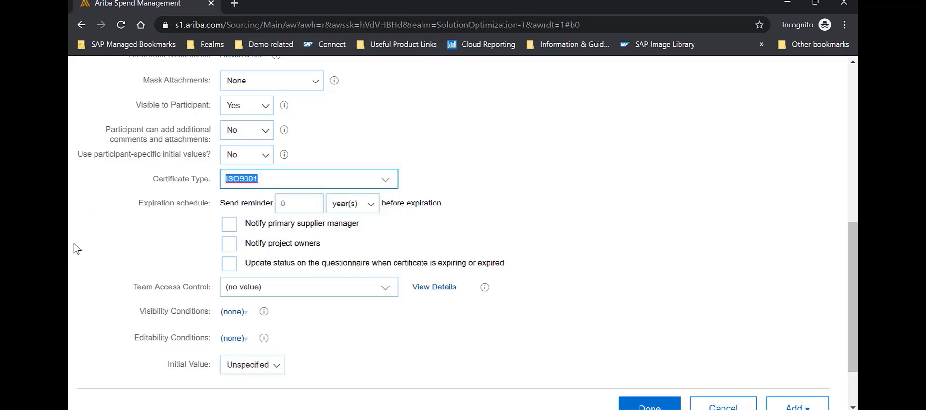
Set the certificate's expiration schedule to send a reminder 14 days before expiration.
drag(137, 202, 504, 271)
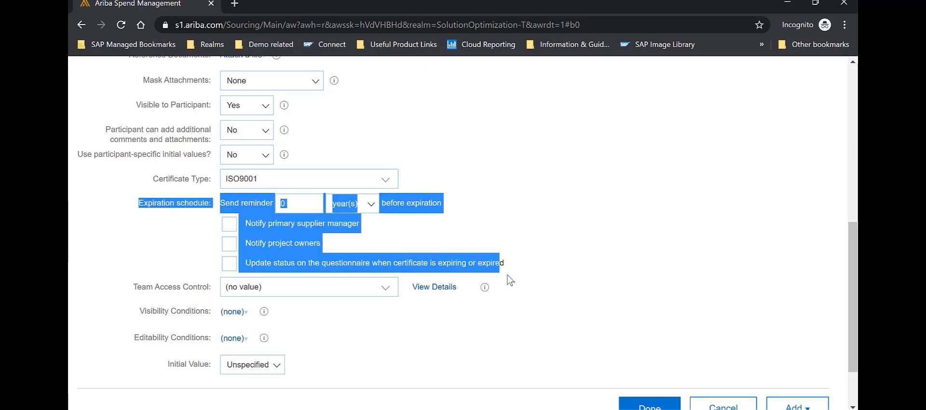
click(546, 269)
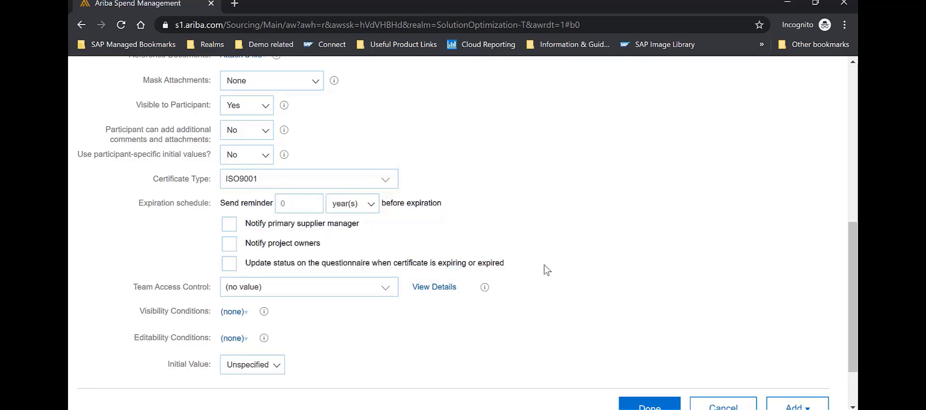
click(305, 203)
text(1)
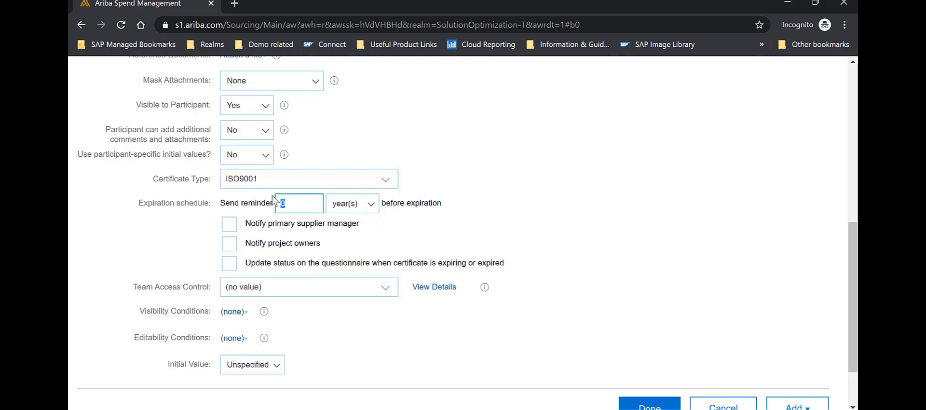
text(4)
click(348, 204)
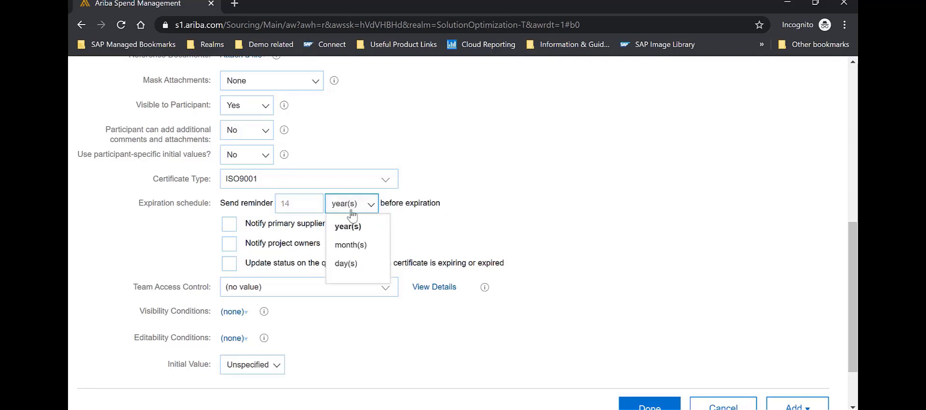
click(370, 263)
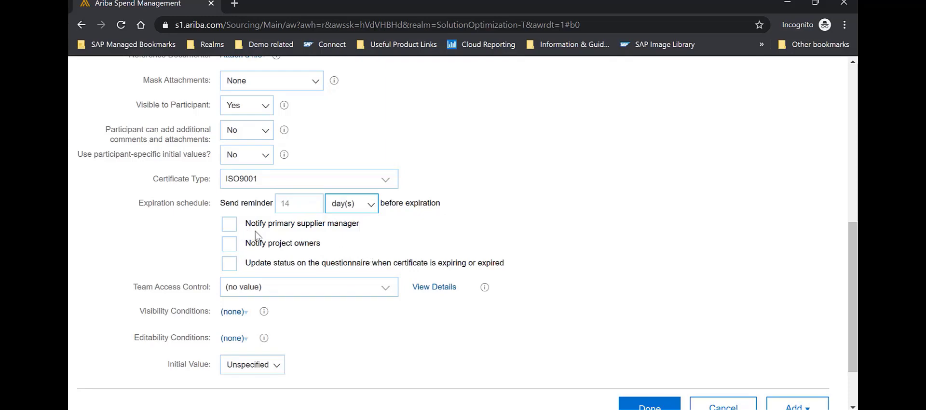
Enable expiration notifications for the primary supplier manager and the project owners.
click(229, 227)
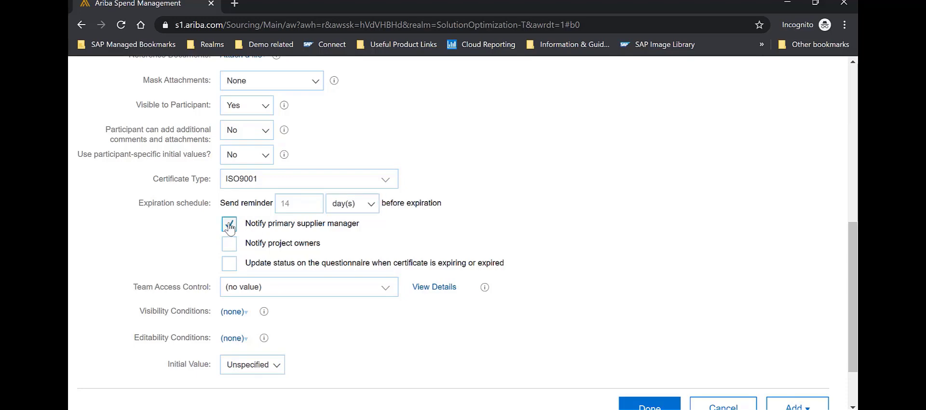
click(230, 246)
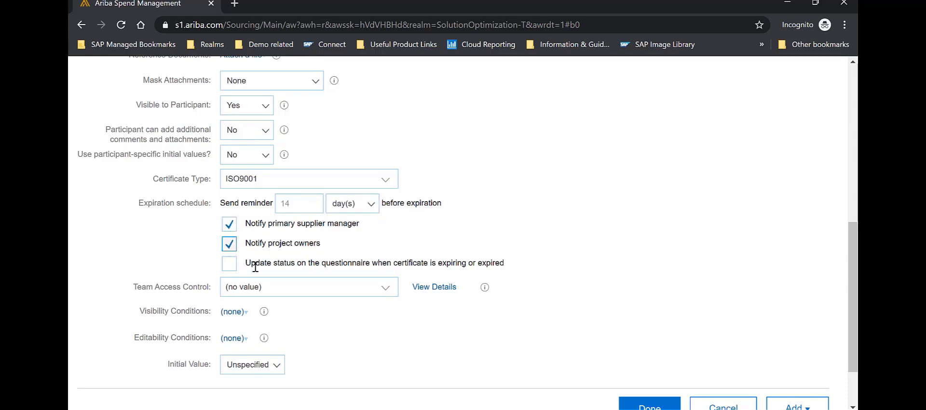
click(229, 264)
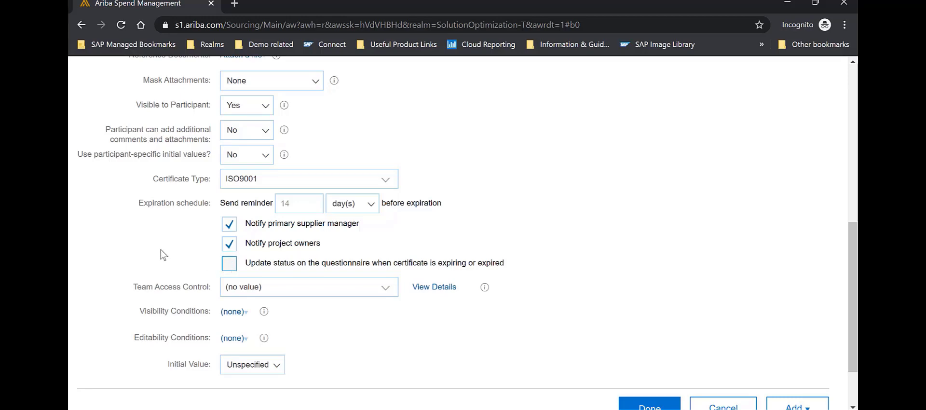
Save the certificate question and check it in the HR Assessment content list.
scroll(161, 254, down, 1)
click(636, 348)
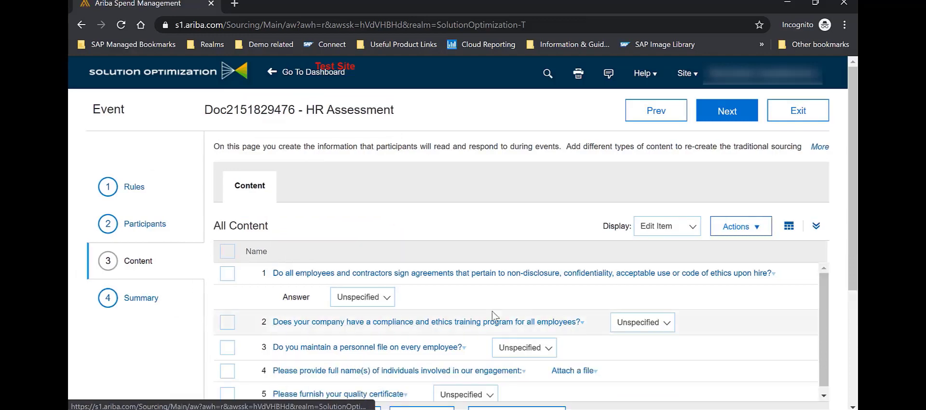
scroll(466, 311, down, 1)
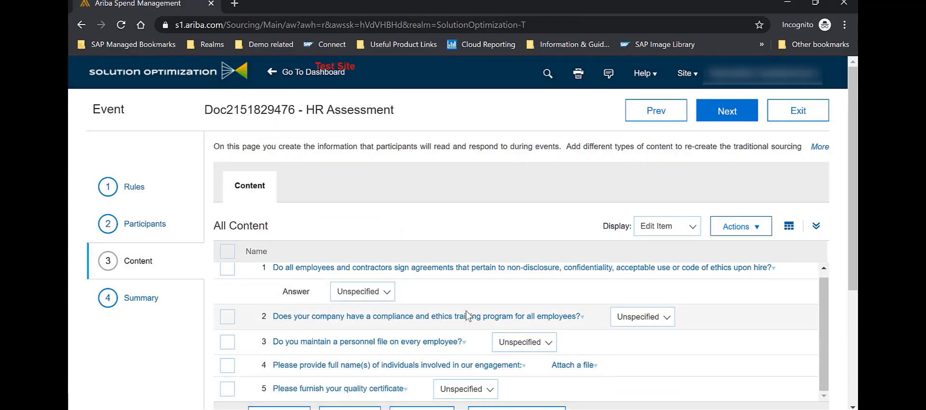